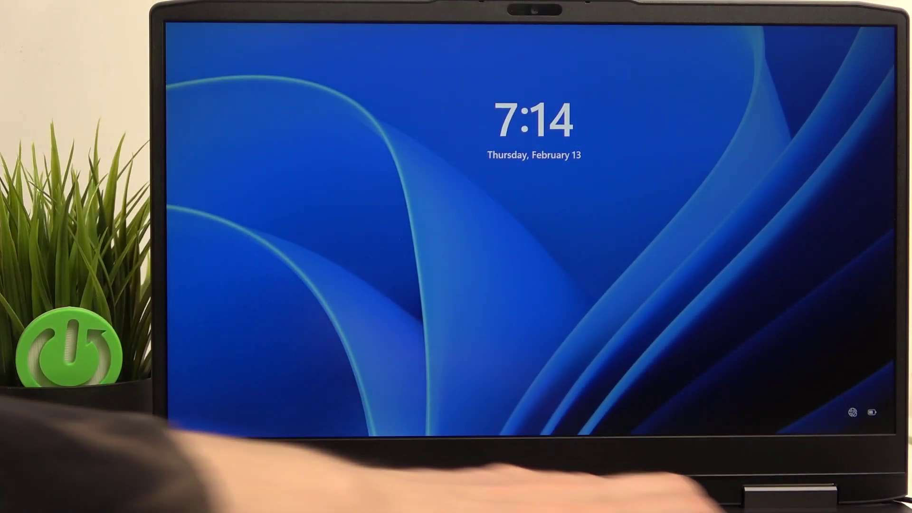
Dismiss the Windows 11 lock screen and shut the laptop down from the power menu
key(space)
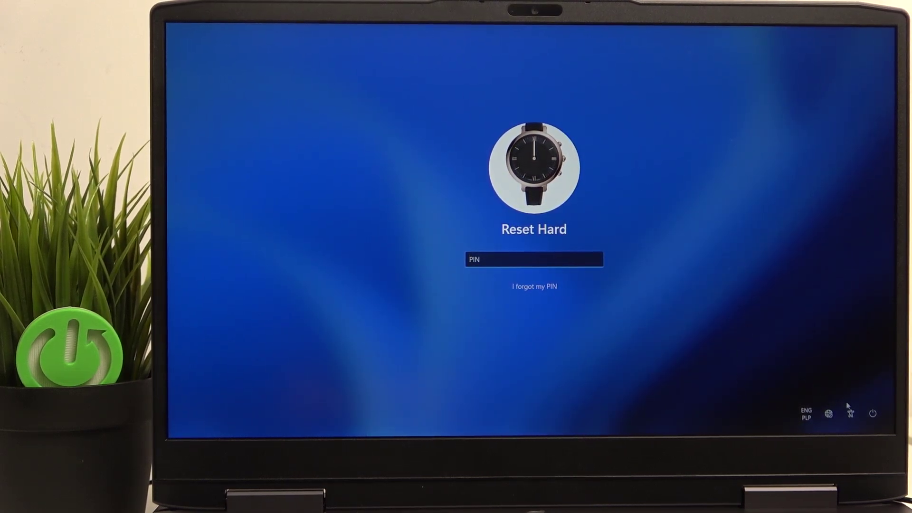
click(873, 414)
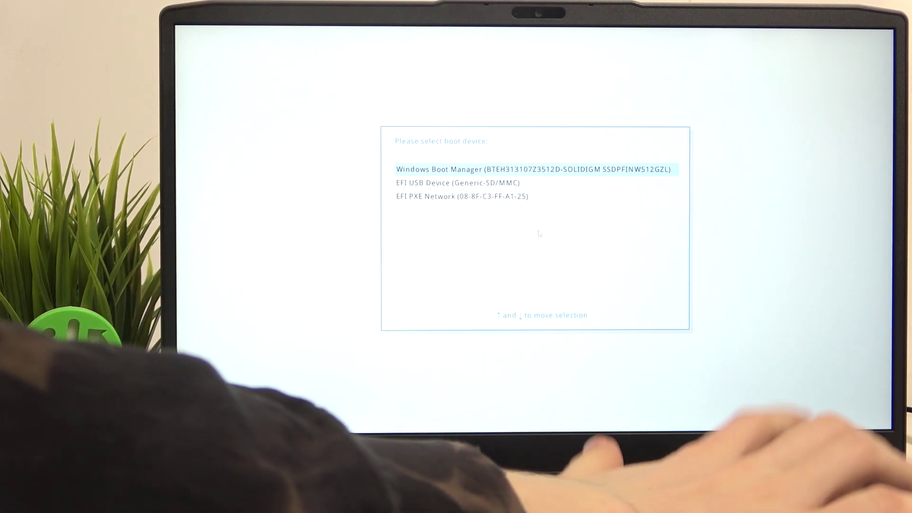
Boot the laptop from the highlighted Windows Boot Manager entry
key(Return)
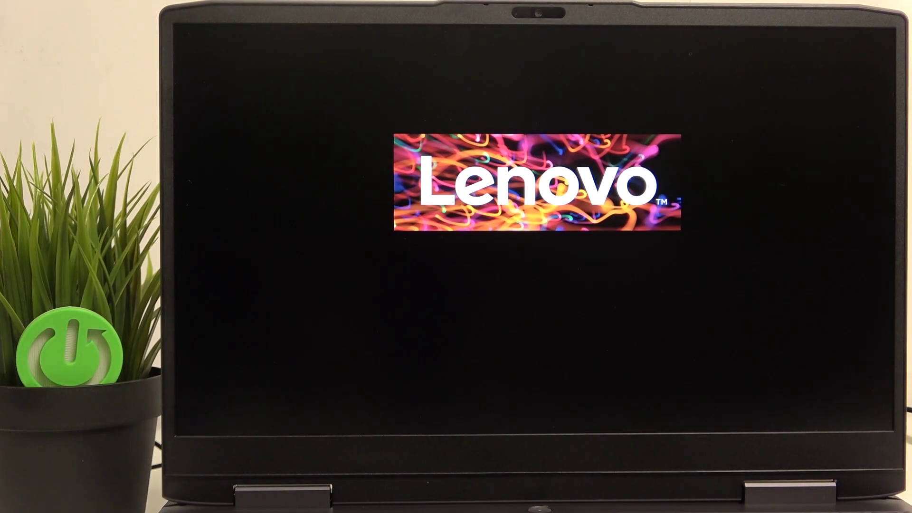